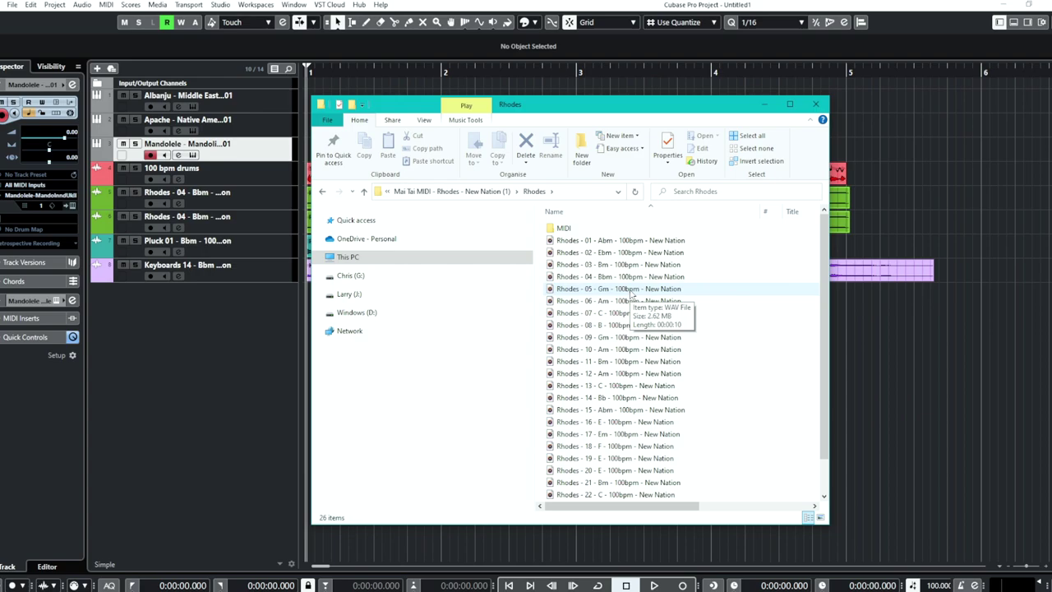
# Step: Look through the Rhodes MIDI folder of the Mai Tai pack and go back to the New Nation folder
pyautogui.doubleClick(579, 231)
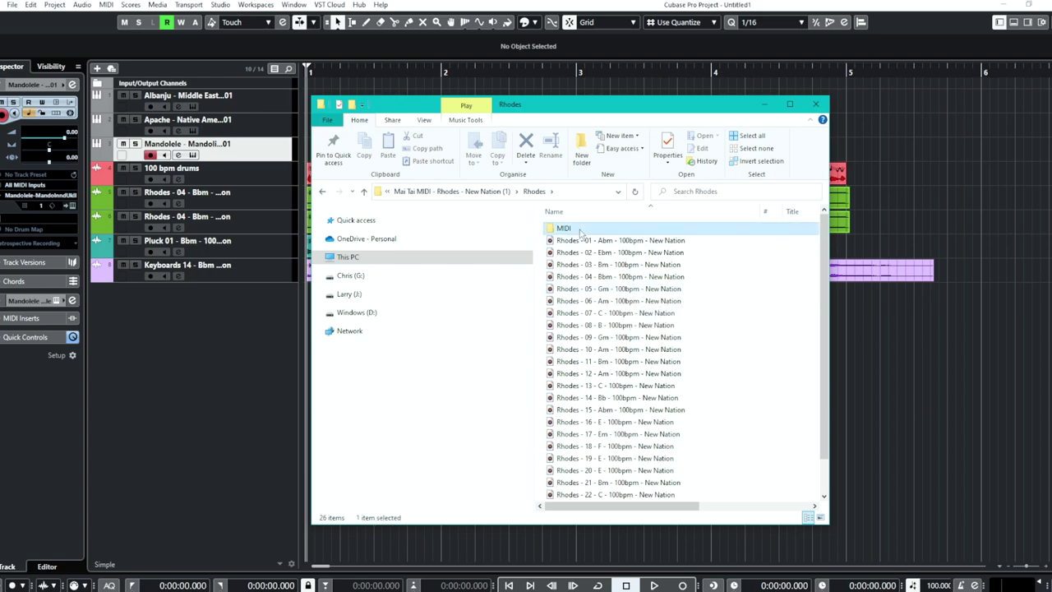
pyautogui.moveTo(631, 211); pyautogui.dragTo(697, 210)
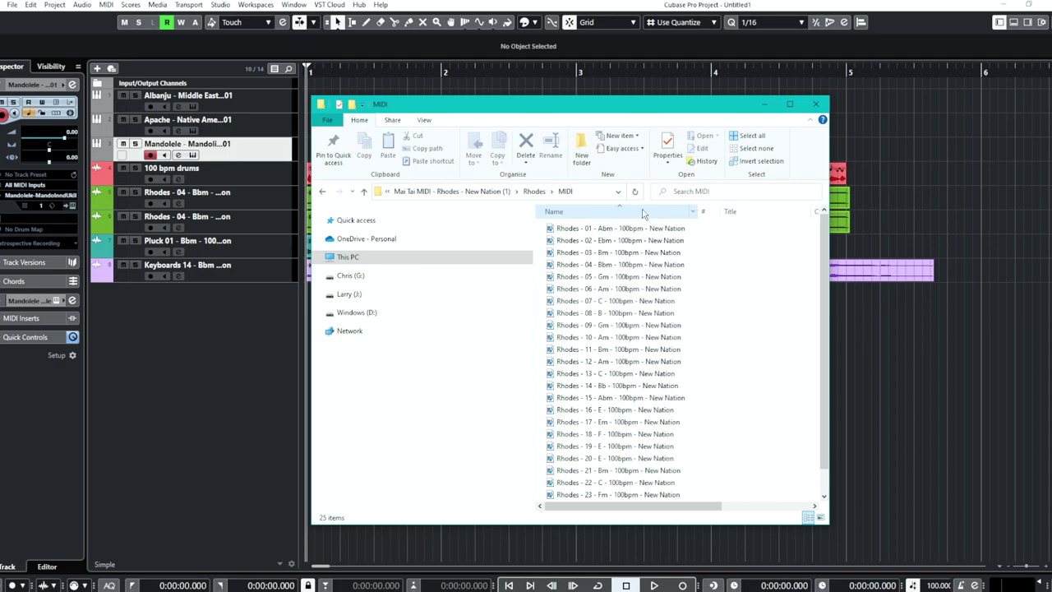
pyautogui.click(534, 191)
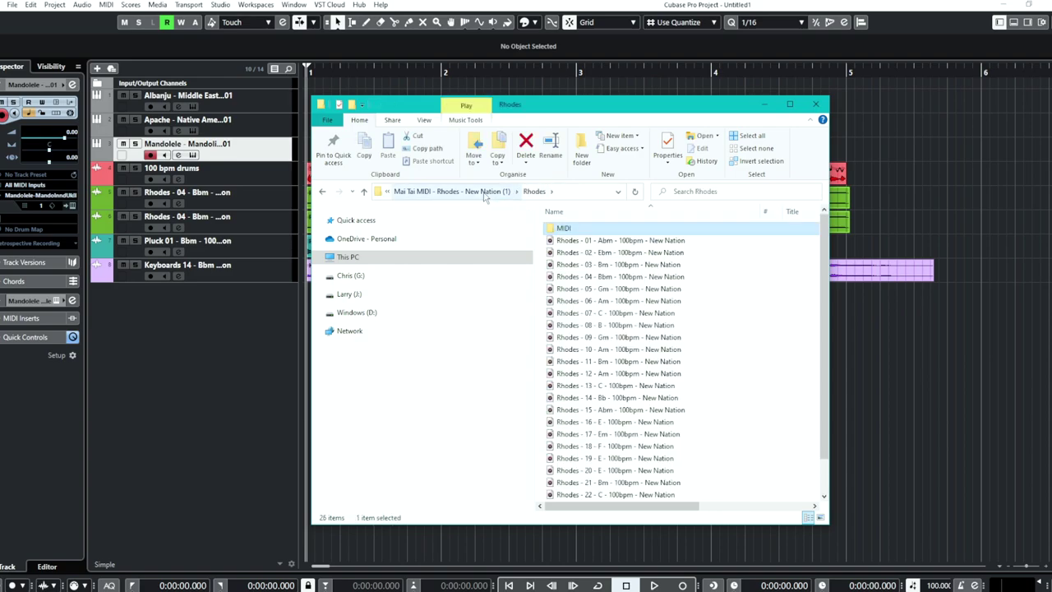
pyautogui.click(483, 192)
pyautogui.click(426, 193)
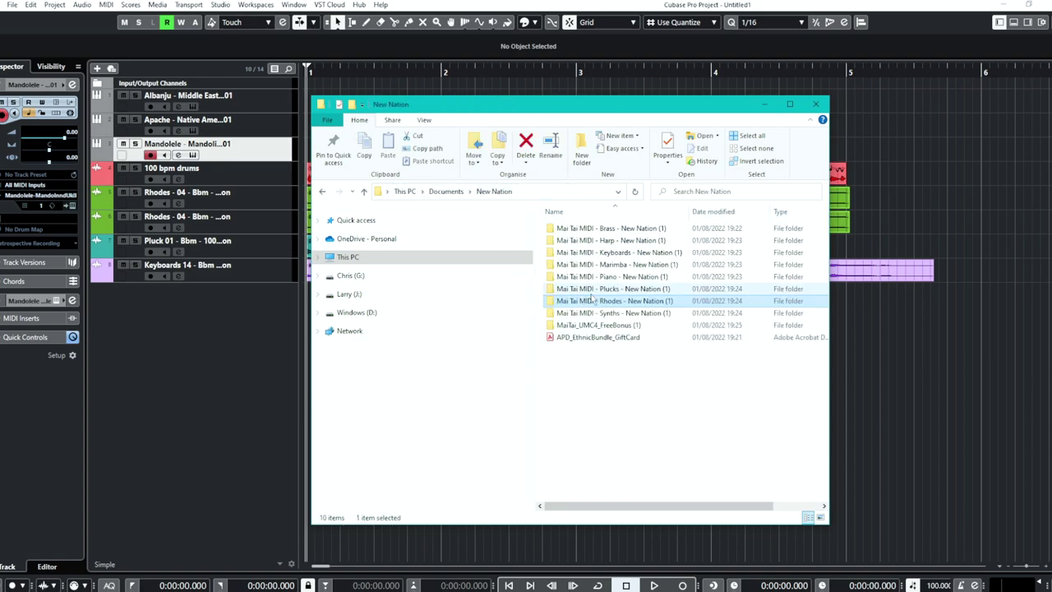
pyautogui.click(673, 387)
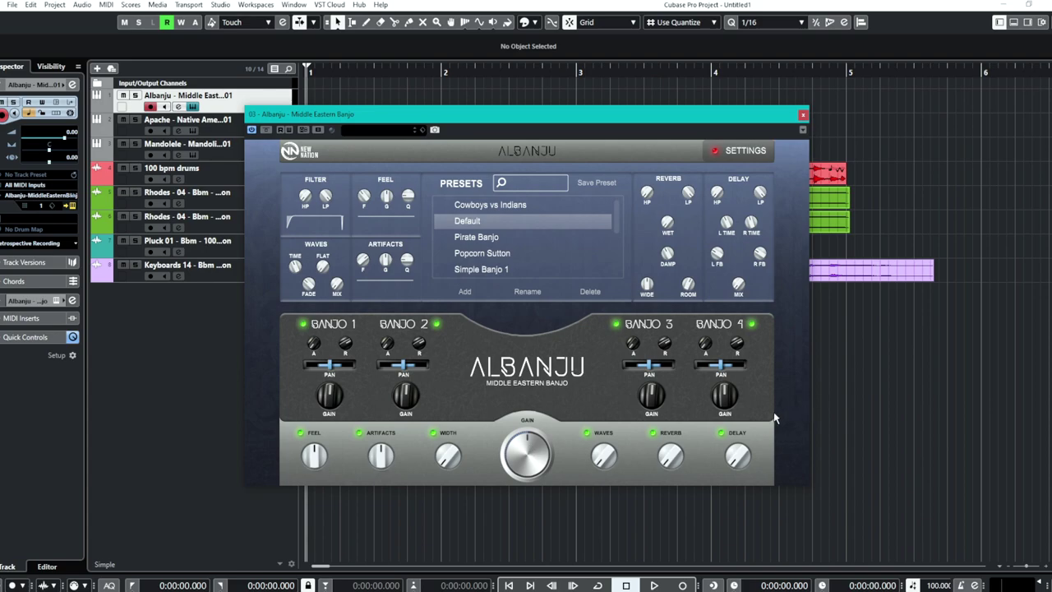
# Step: Load the Albanju presets Pirate Banjo, Trippy Banjo Pad and Underwater Room one after another to audition them
pyautogui.click(482, 239)
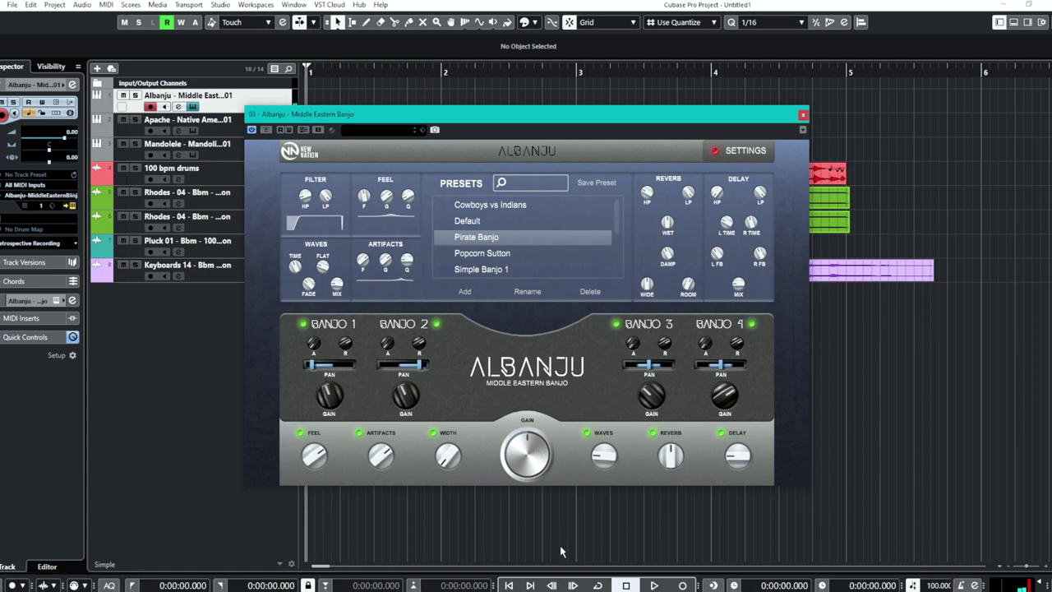
pyautogui.scroll(-3, 508, 265)
pyautogui.click(506, 253)
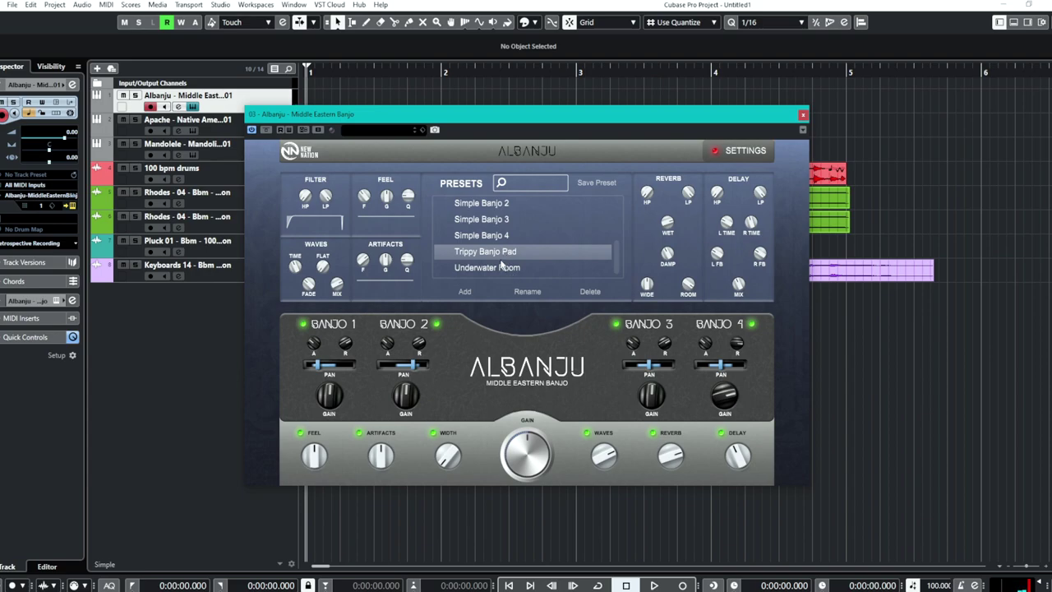
pyautogui.click(521, 268)
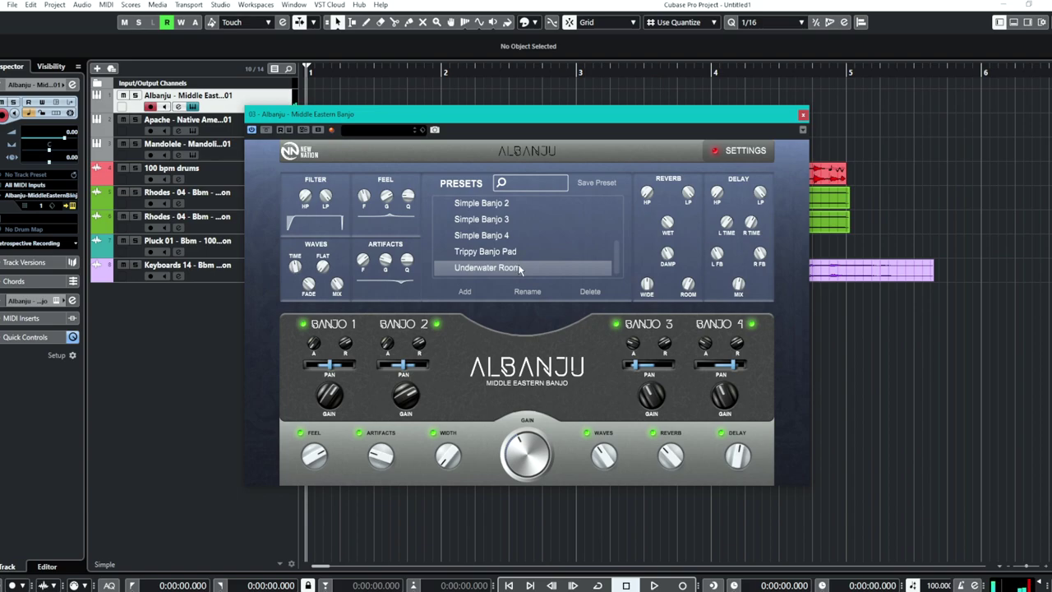
# Step: Switch to the Apache flute track and audition its presets Default, Black Moon, Middle East, Oceans Pad and Raccoon City
pyautogui.press('Down')
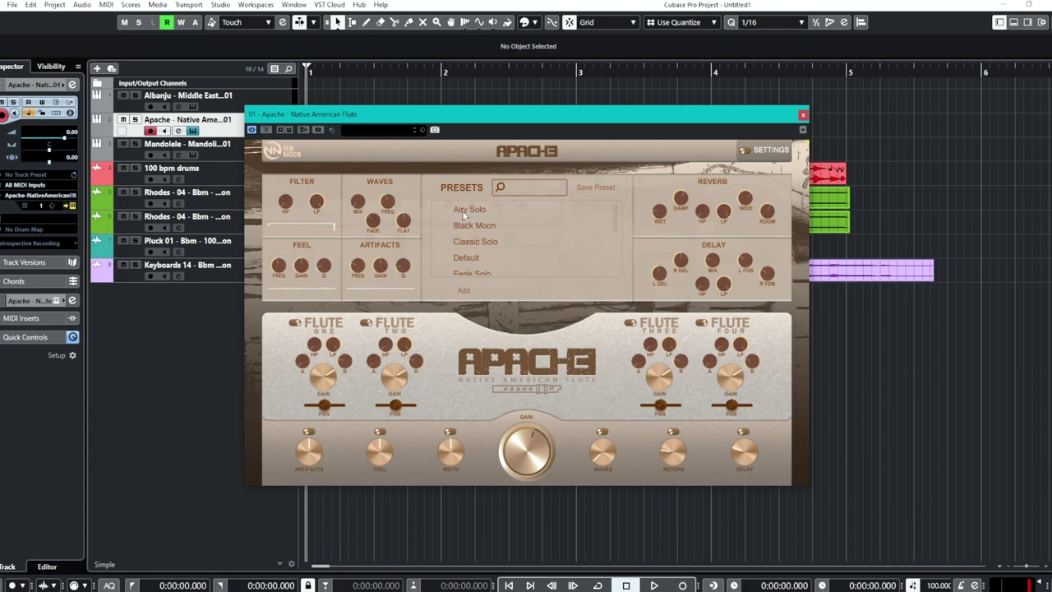
pyautogui.click(467, 256)
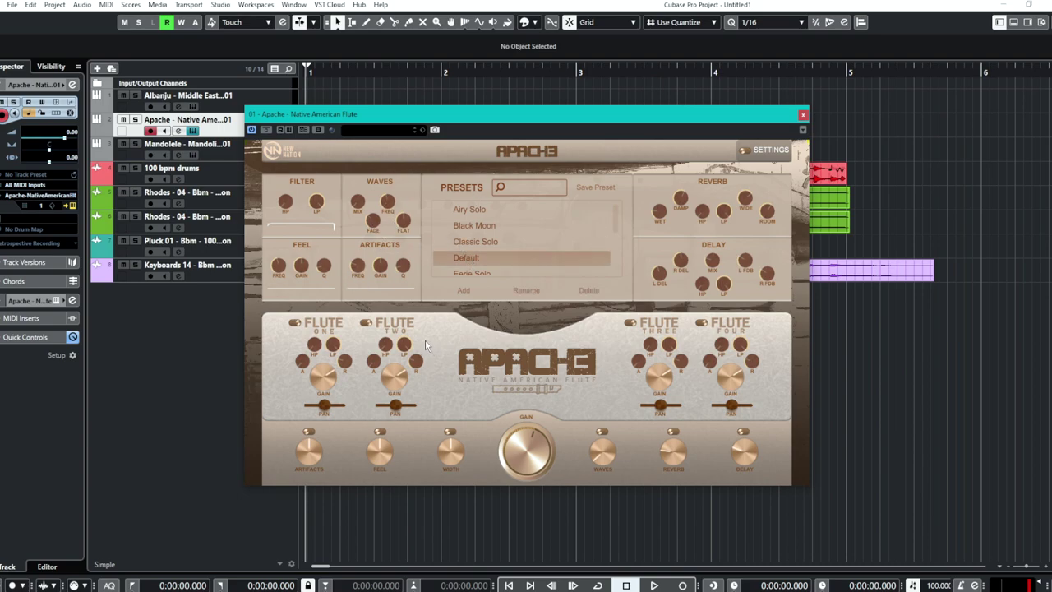
pyautogui.click(508, 228)
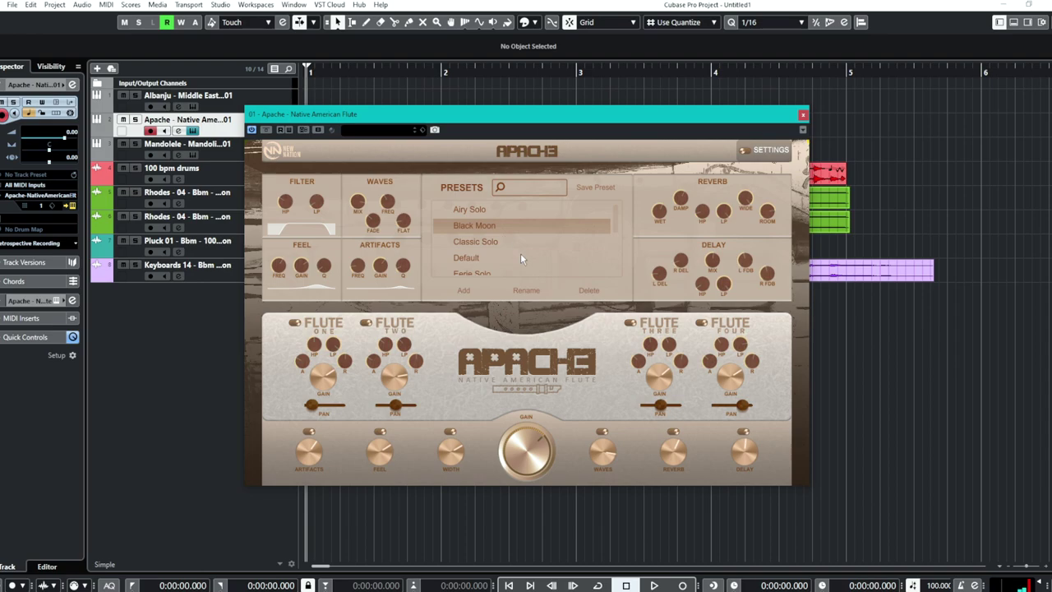
pyautogui.scroll(-2, 498, 245)
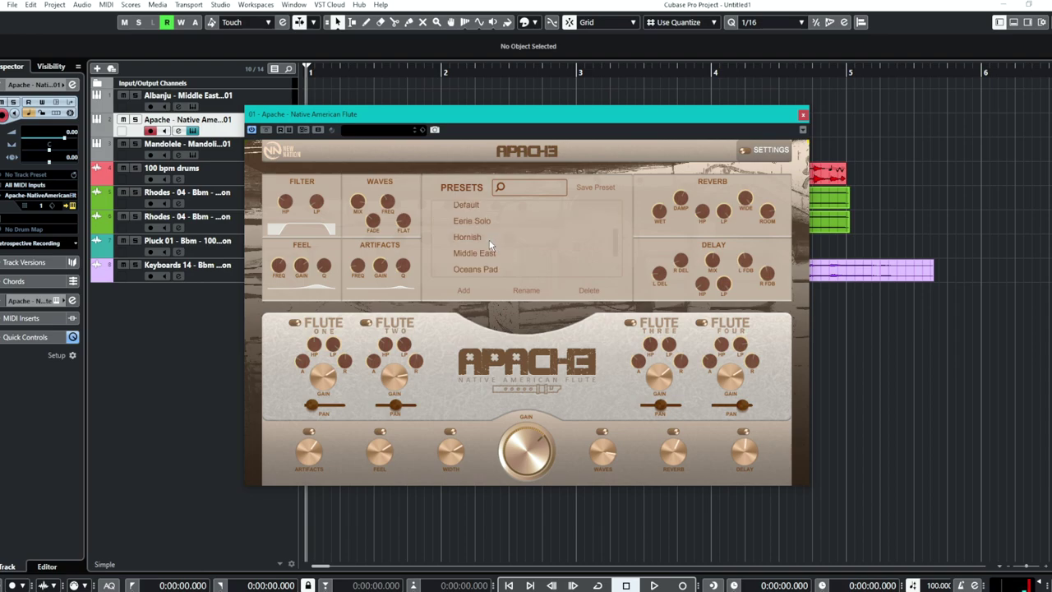
pyautogui.click(488, 254)
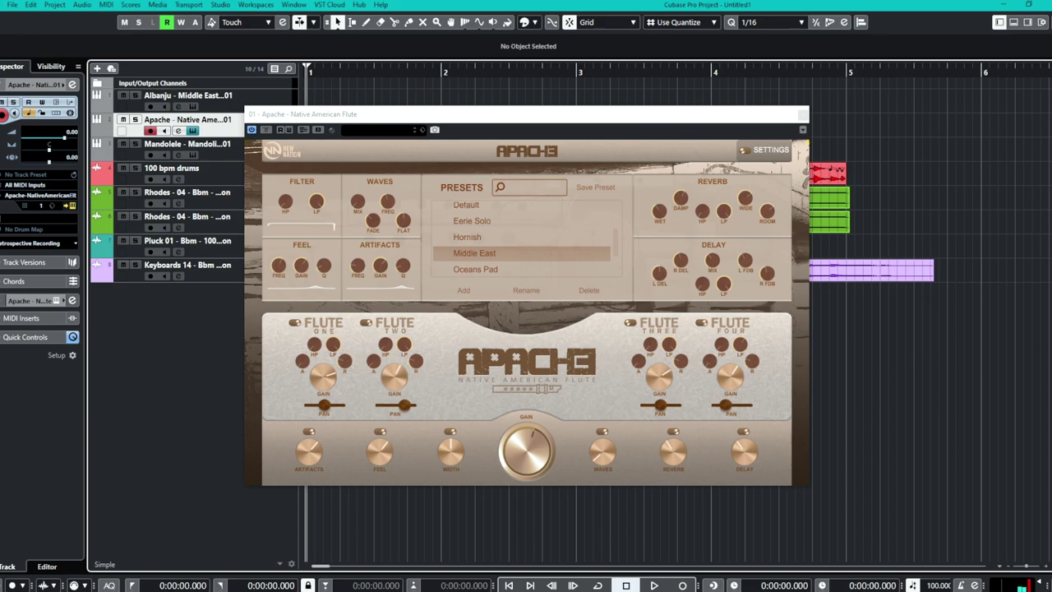
pyautogui.click(585, 257)
pyautogui.press('Down')
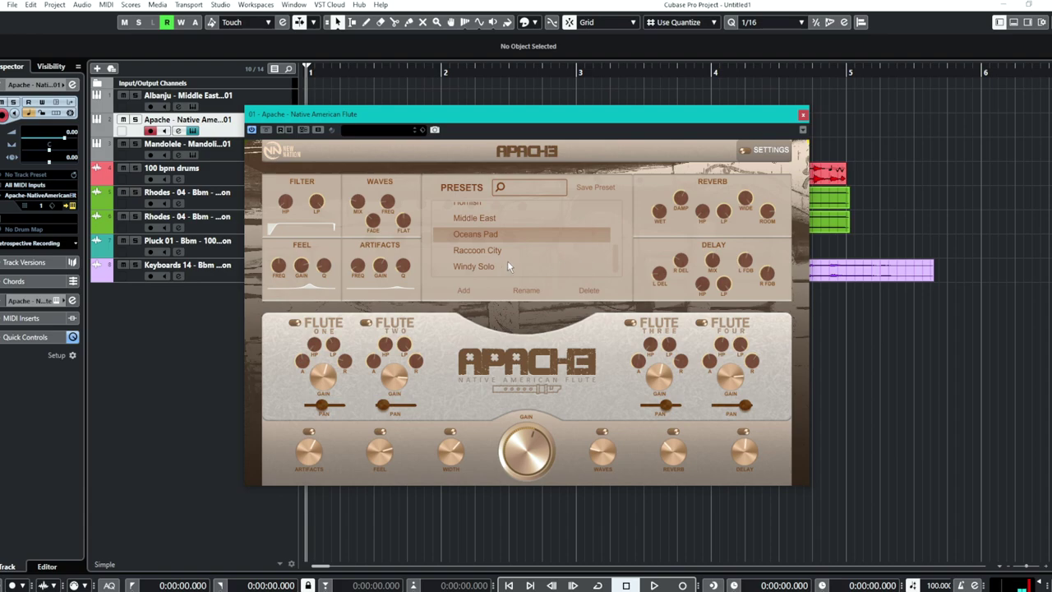
pyautogui.click(484, 253)
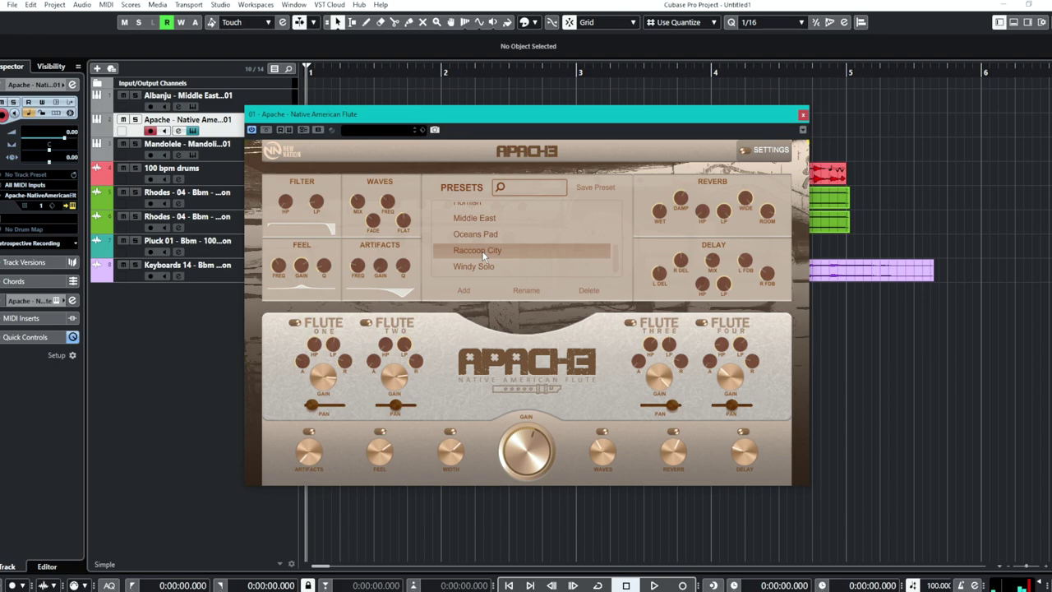
# Step: On the Mandolele track, load the Arena Small Guitars preset and toggle the Mandolin Finger and Mandolin Pick layers off and on
pyautogui.press('Down')
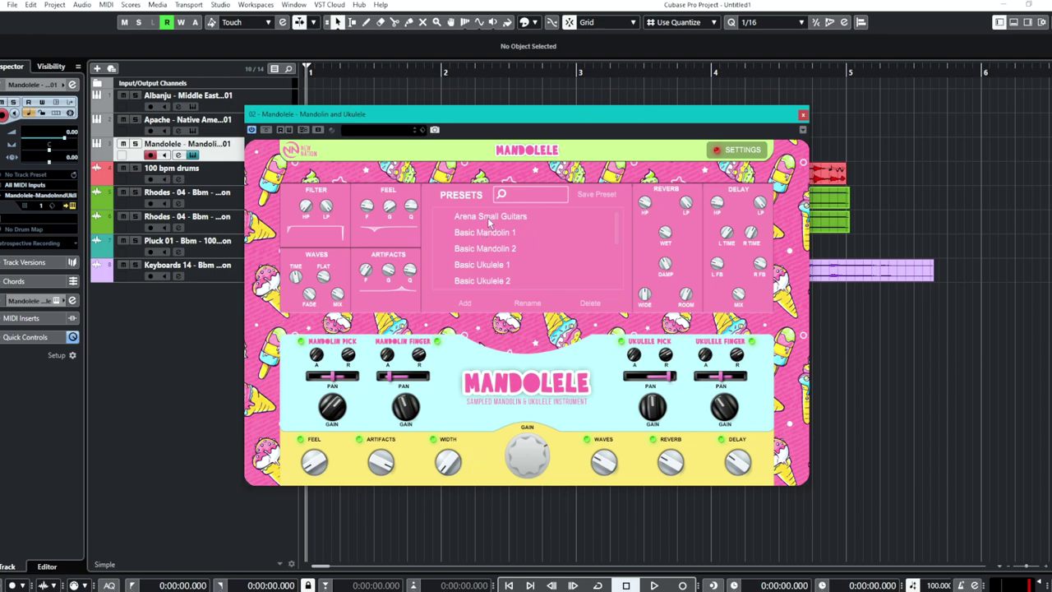
pyautogui.click(490, 216)
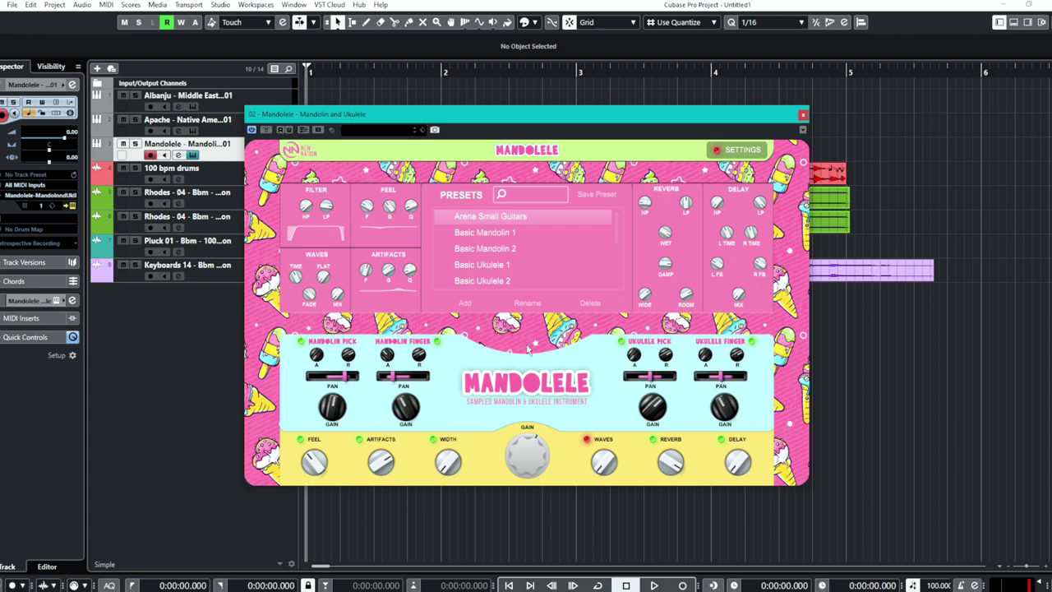
pyautogui.click(437, 340)
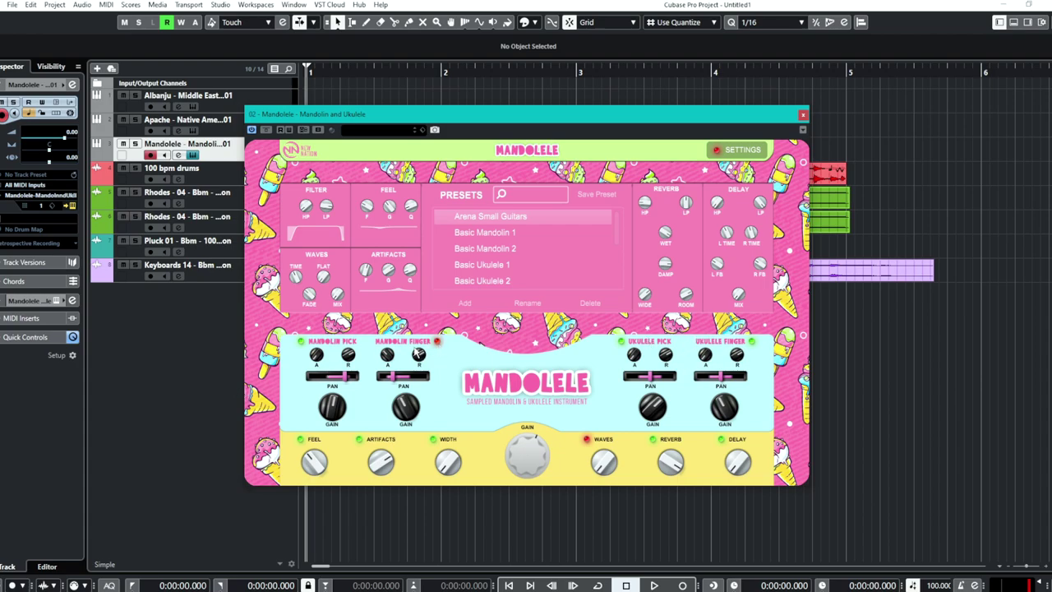
pyautogui.click(301, 342)
pyautogui.click(303, 345)
pyautogui.click(437, 342)
# Step: Audition further Mandolele presets, including El Spanish, Crystal Mountain, Basic Mandolin 2 and Wide Uke
pyautogui.scroll(-3, 492, 234)
pyautogui.click(474, 247)
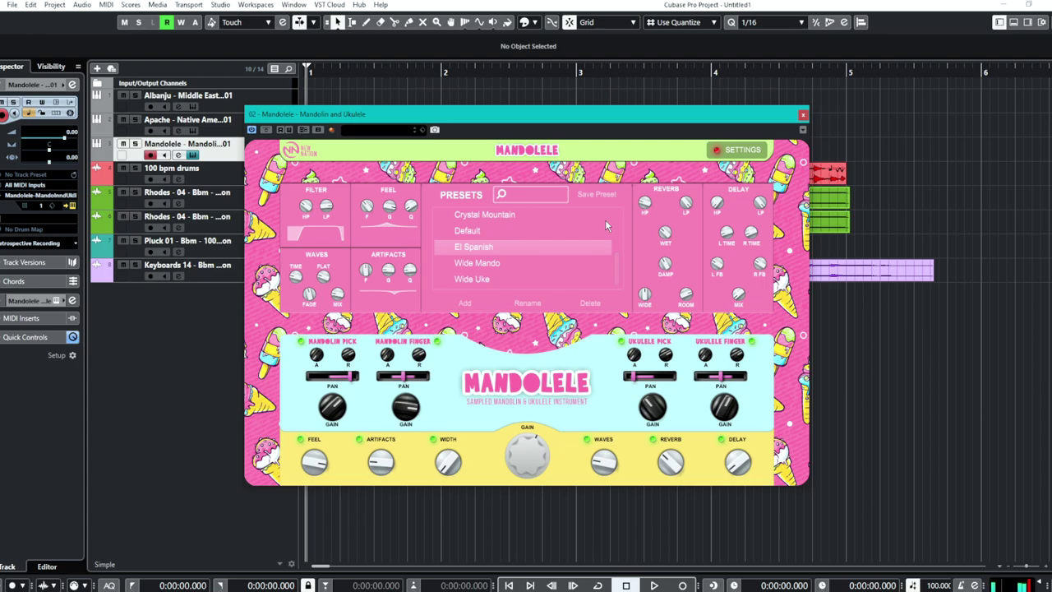
pyautogui.click(481, 217)
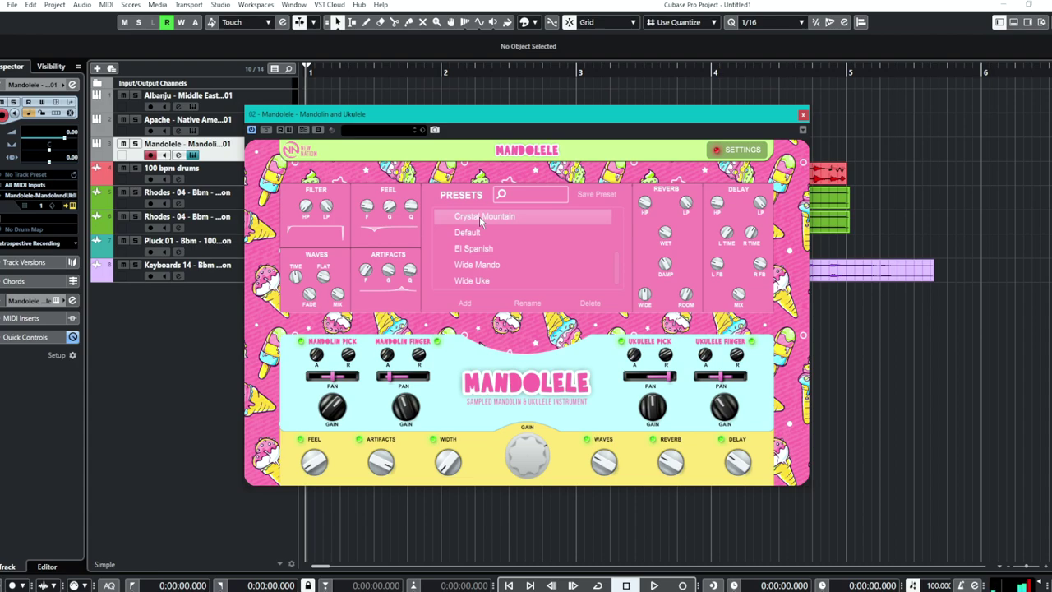
pyautogui.click(482, 217)
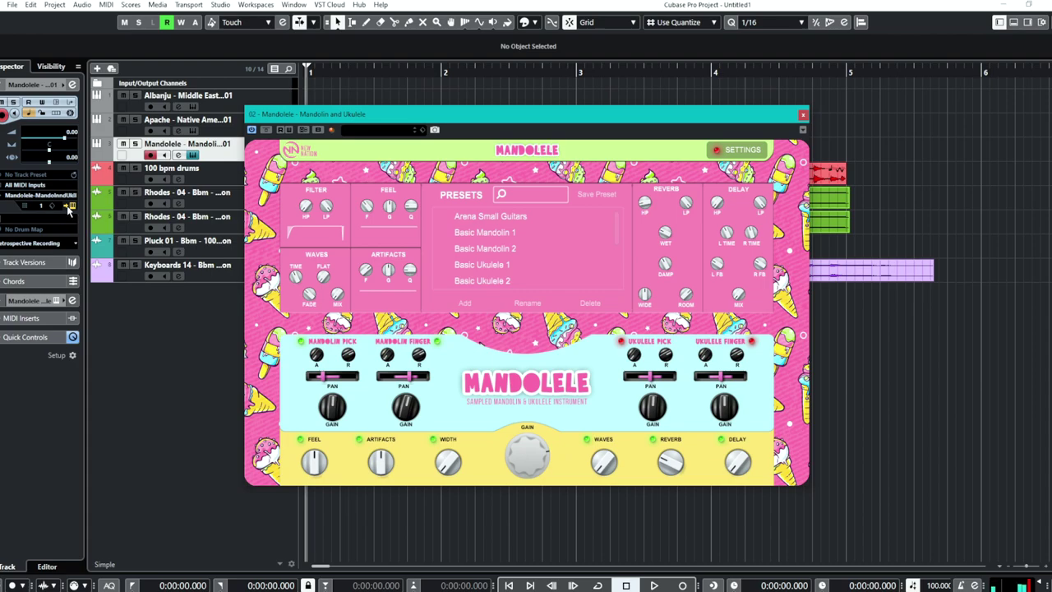
pyautogui.click(511, 252)
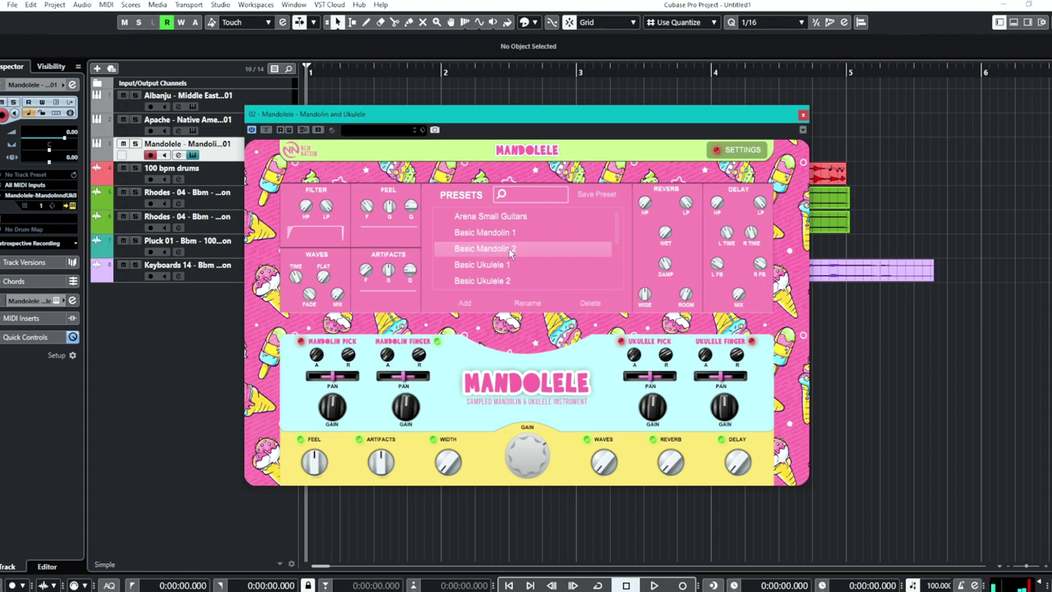
pyautogui.scroll(-5, 509, 254)
pyautogui.click(473, 280)
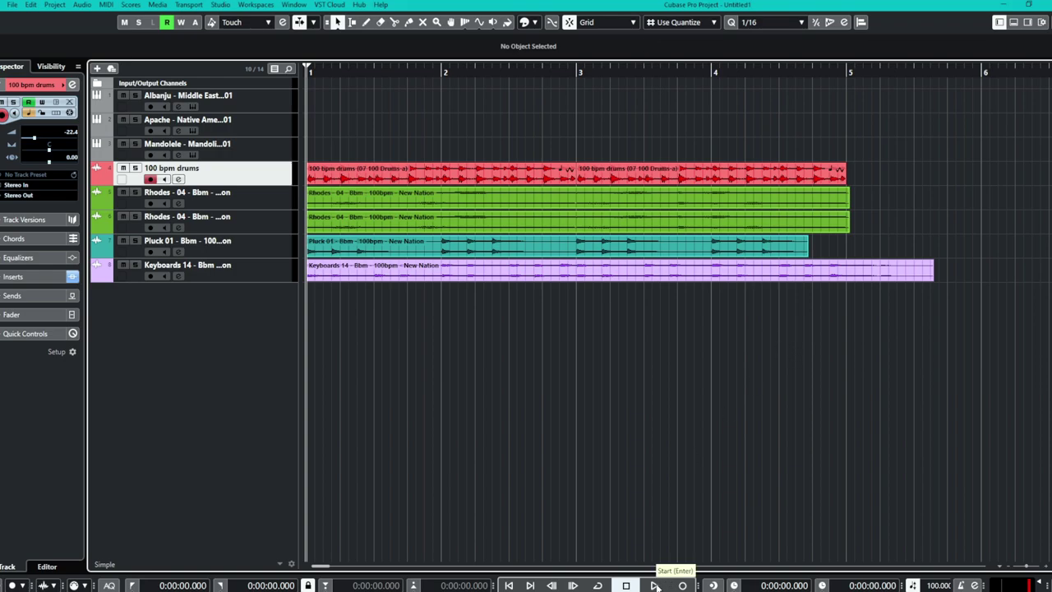
# Step: Play the arrangement of drums, Rhodes, pluck and keyboard loops from bar 1 and stop playback after the loops
pyautogui.moveTo(809, 249)
pyautogui.click(655, 584)
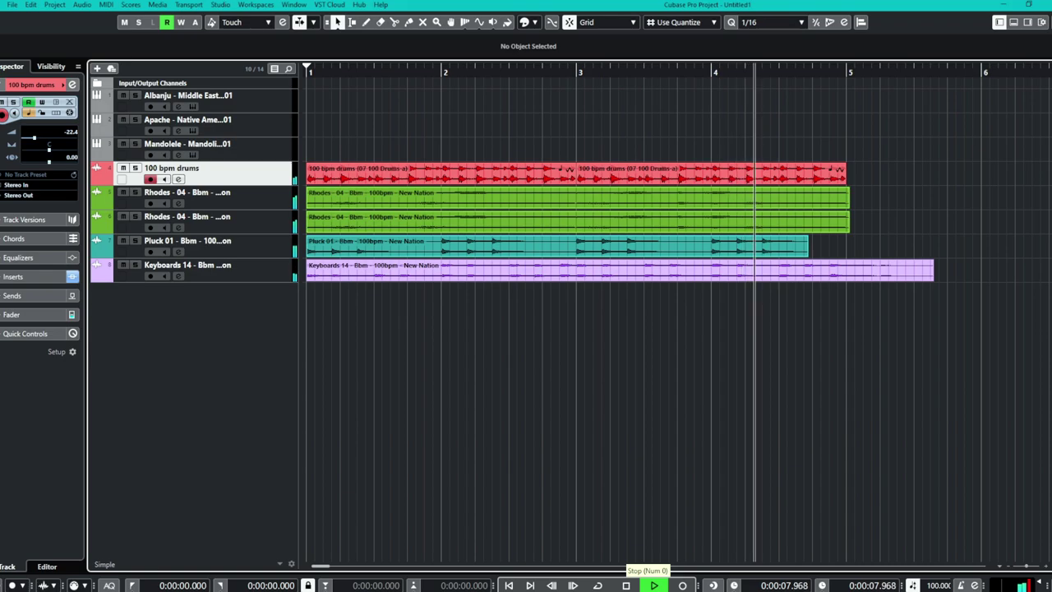
pyautogui.click(627, 585)
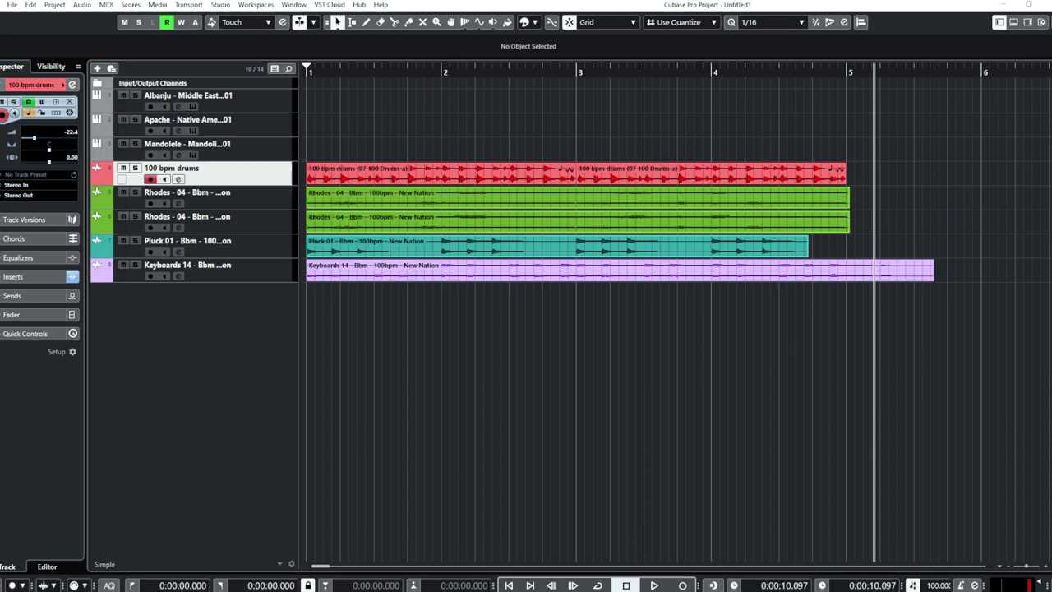
# Step: Switch to File Explorer, look through the MaiTai_UMC4_FreeBonus folder and its Drum Pack, and go back to the New Nation folder
pyautogui.hotkey('alt', 'Tab')
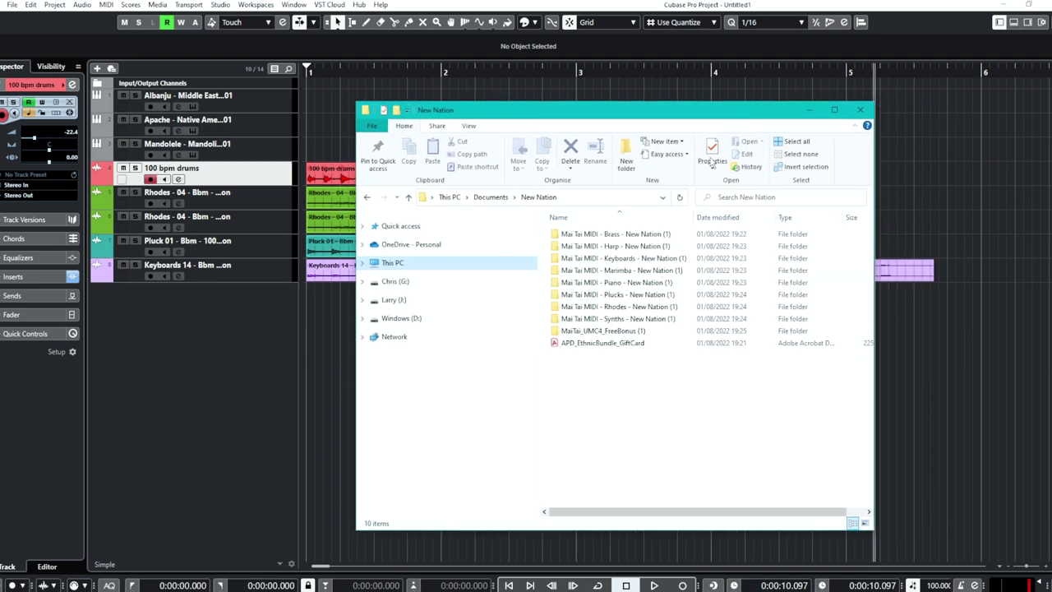
pyautogui.doubleClick(601, 331)
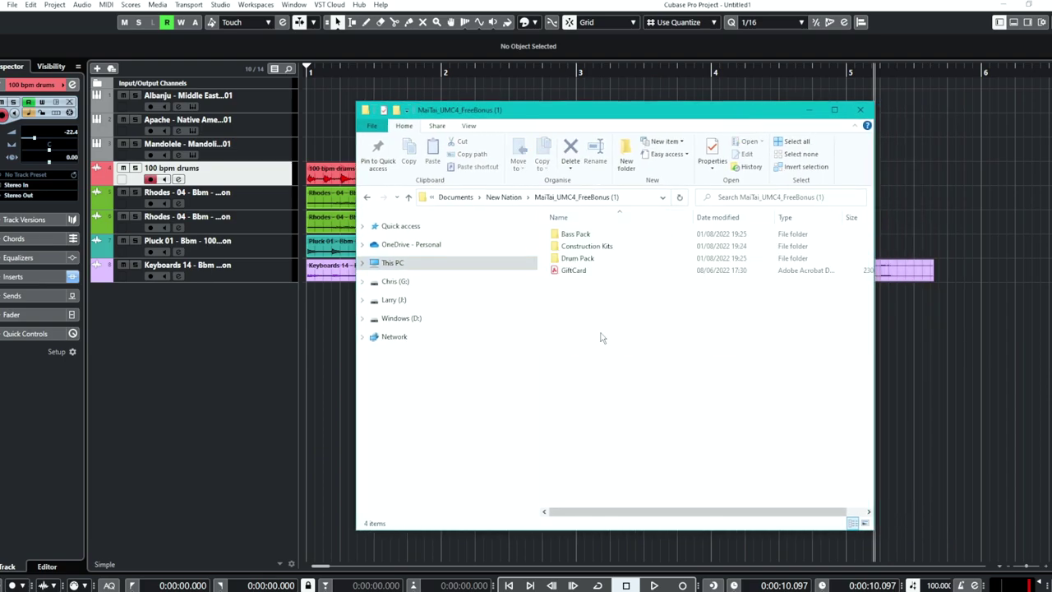
pyautogui.doubleClick(579, 258)
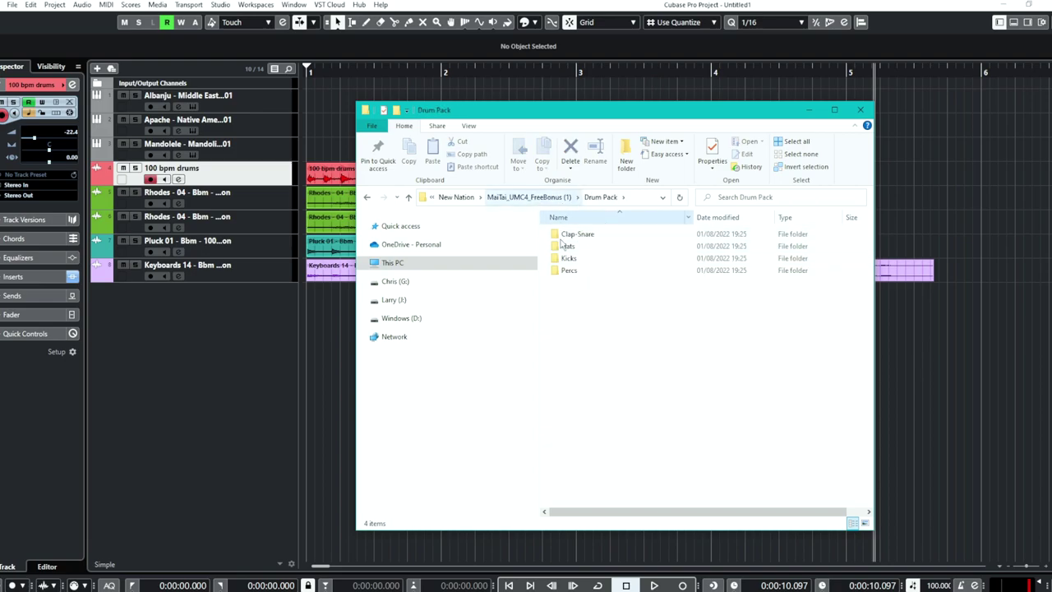
pyautogui.click(547, 198)
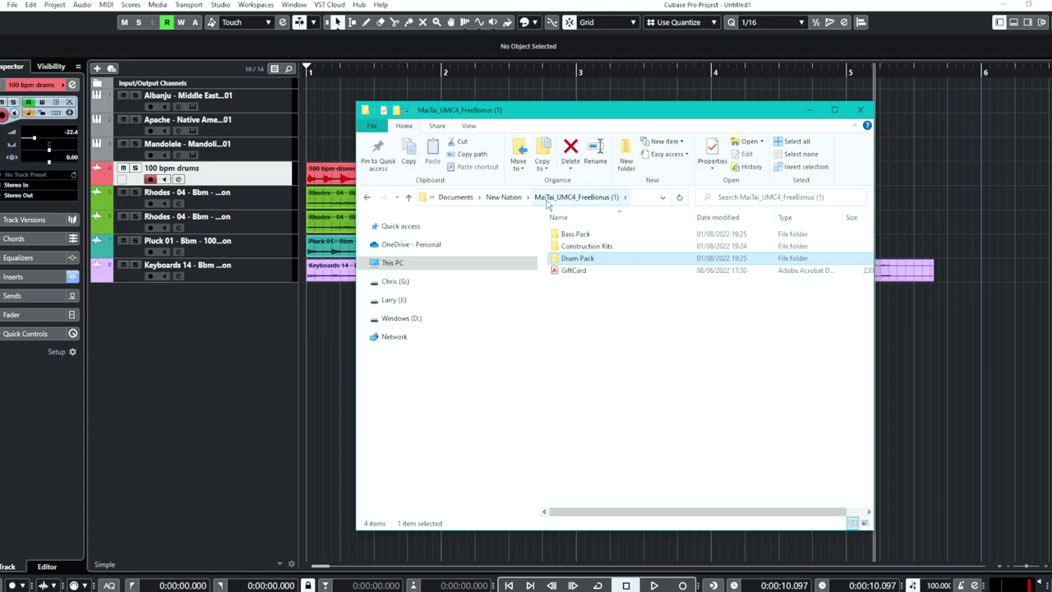
pyautogui.click(507, 198)
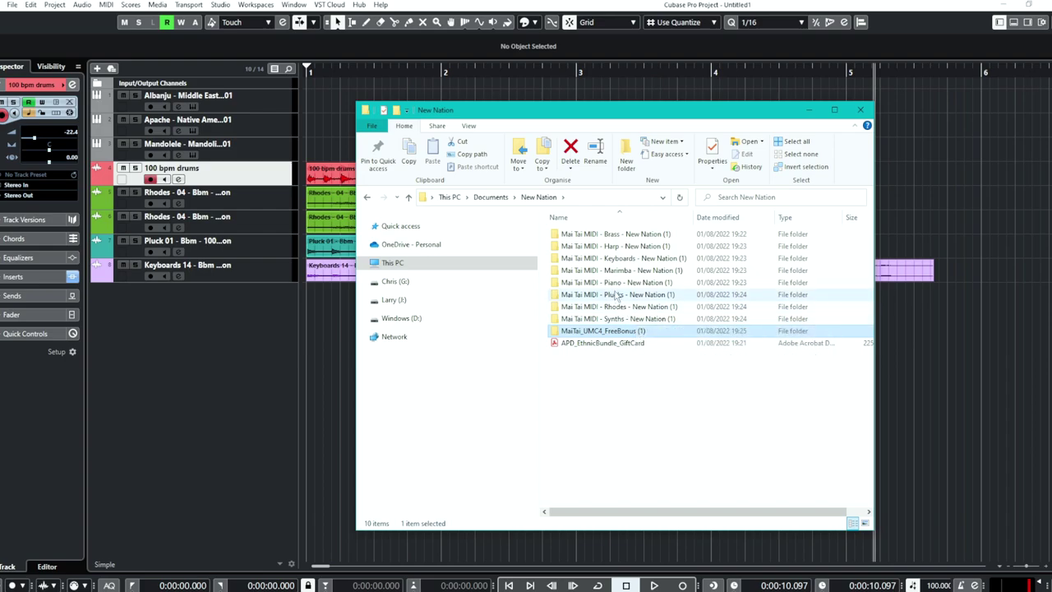
# Step: Look through the audio and MIDI files in the Mai Tai Synths folder and return to that pack's main folder
pyautogui.click(630, 321)
pyautogui.doubleClick(629, 321)
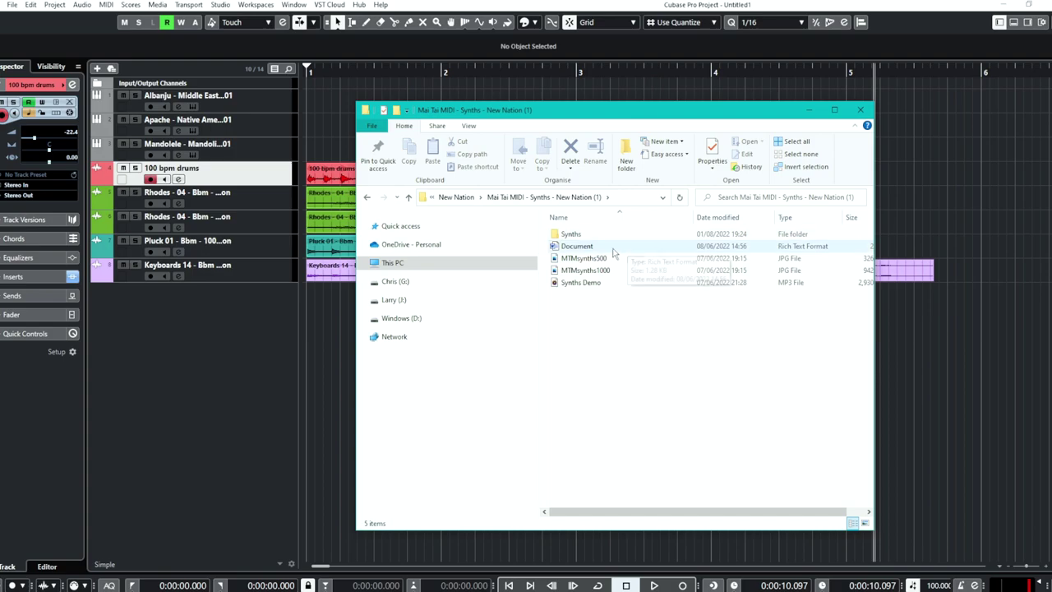
pyautogui.doubleClick(594, 236)
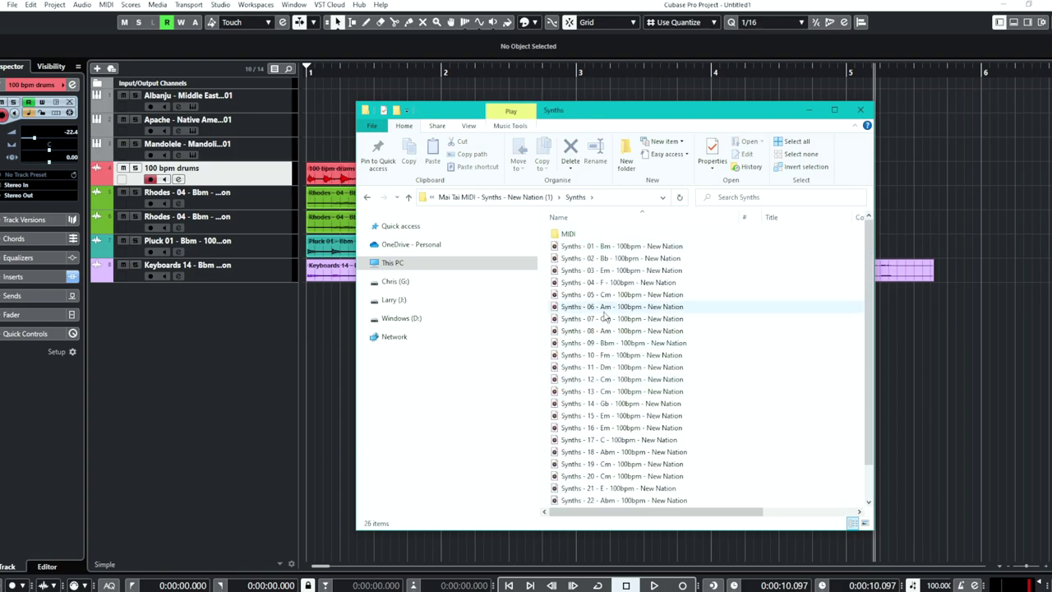
pyautogui.doubleClick(566, 236)
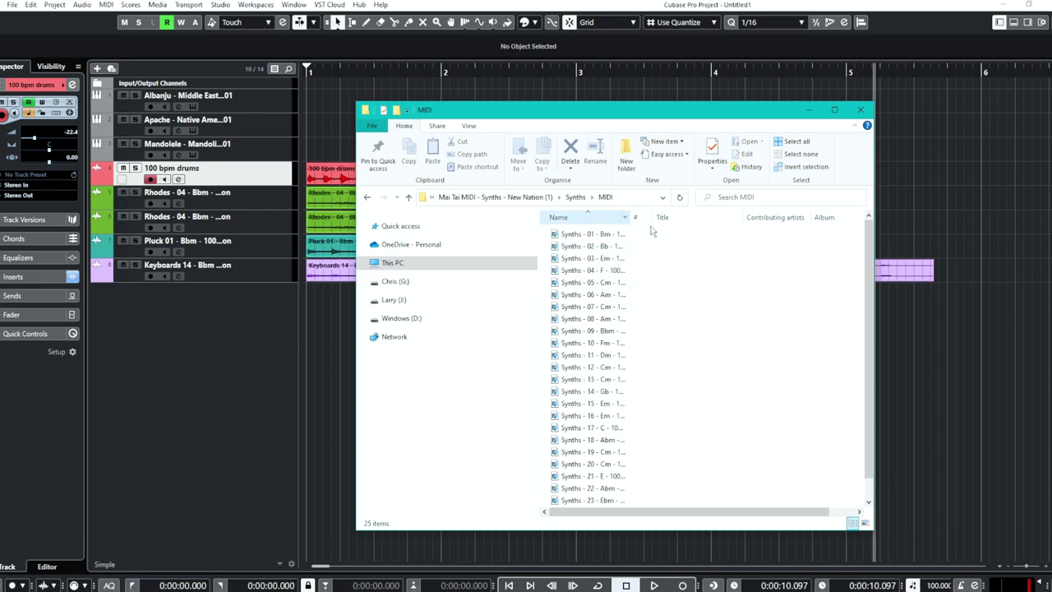
pyautogui.click(514, 201)
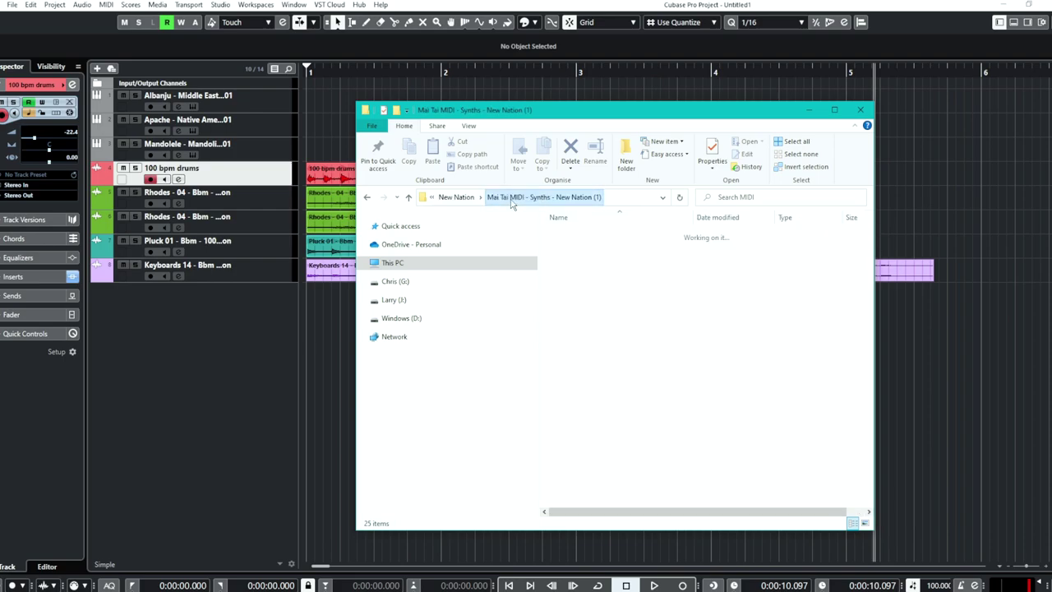
# Step: Switch back to the Cubase project, select the Mandolele track and return the playhead to the project start
pyautogui.click(810, 111)
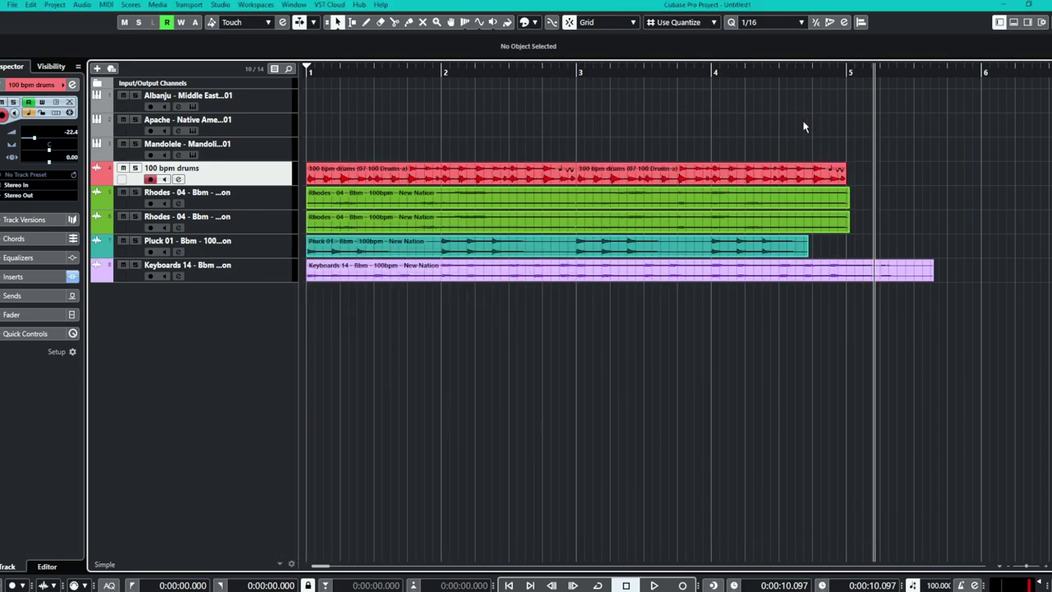
pyautogui.press('Up')
pyautogui.press('Home')
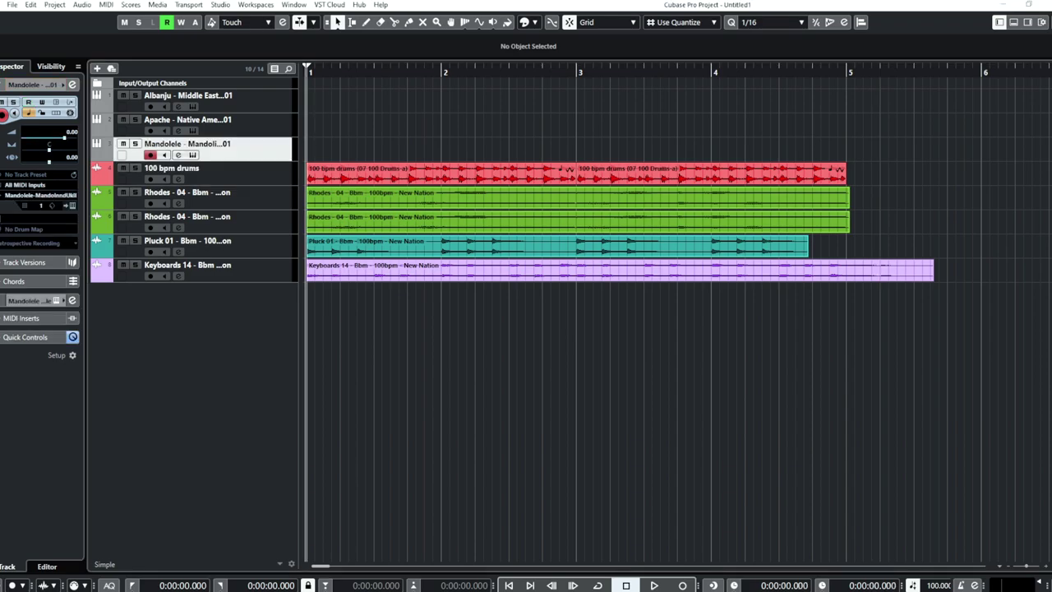